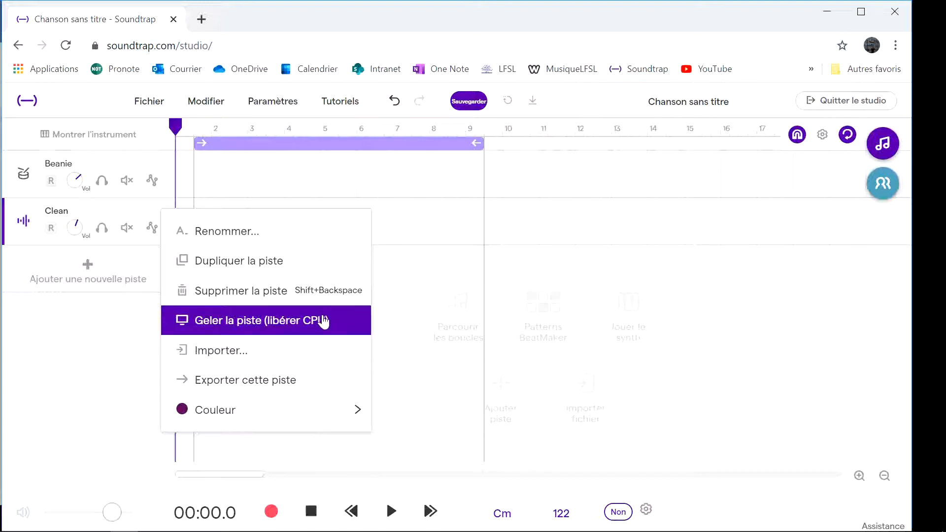
Step: Delete the Clean and Beanie tracks from the song
left_click(412, 294)
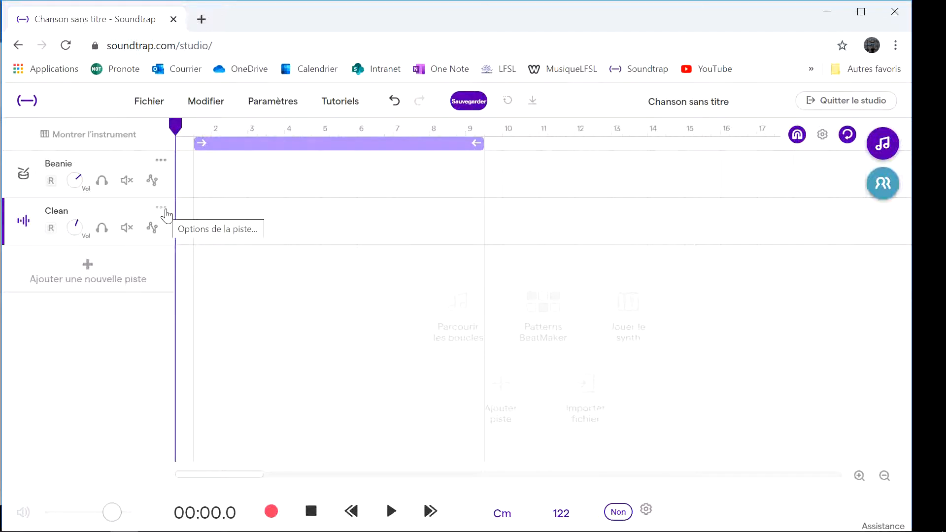
left_click(162, 209)
left_click(205, 288)
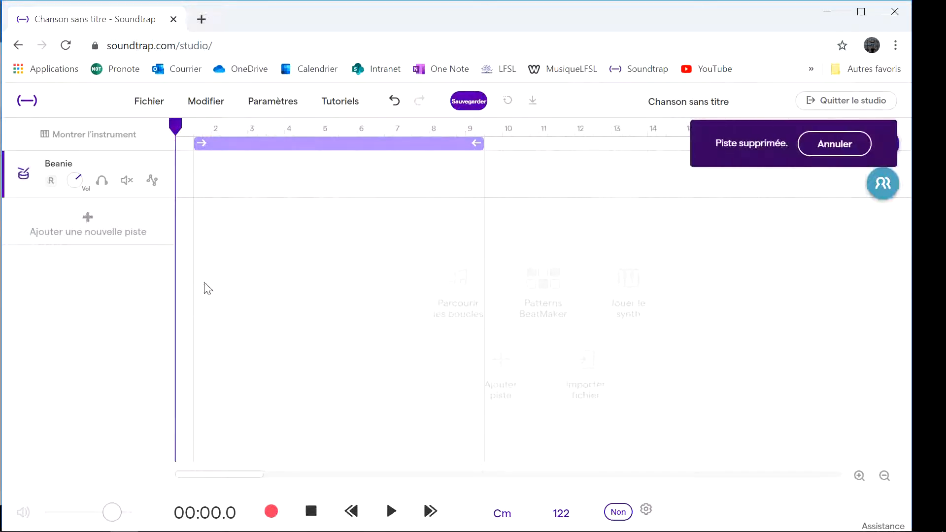
left_click(166, 160)
left_click(198, 236)
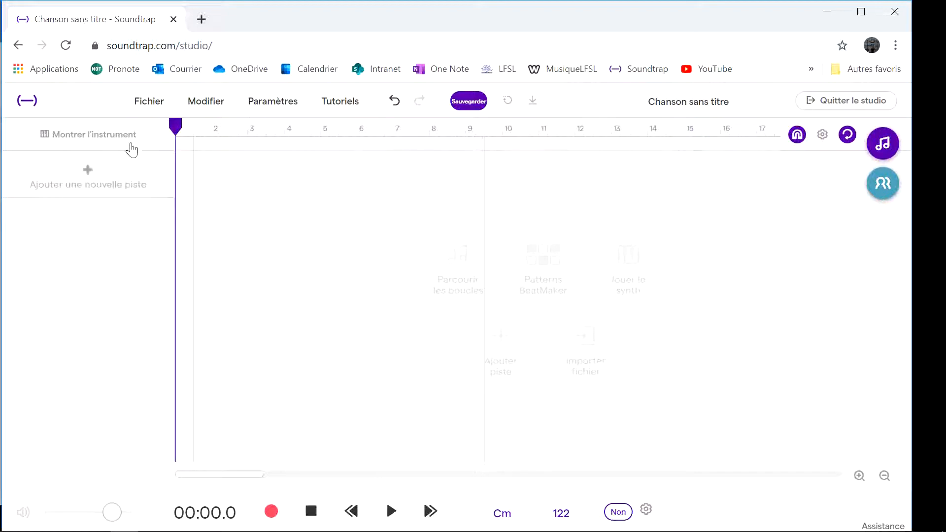
Step: Examine the instrument categories offered for a new track and the loop library
left_click(105, 173)
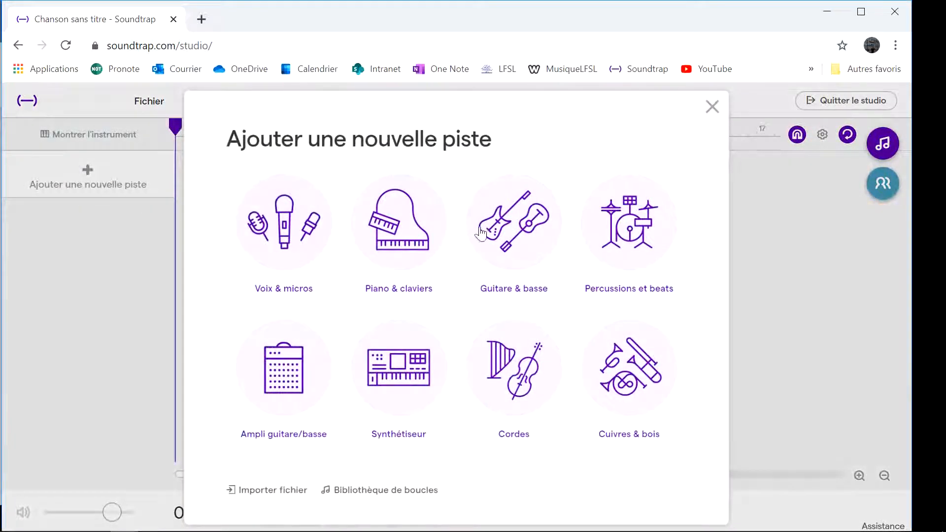
left_click(712, 107)
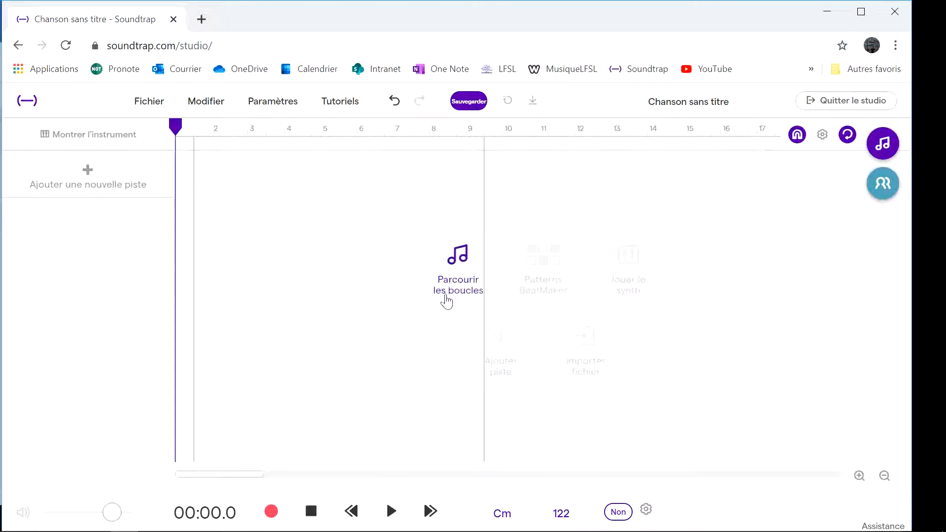
left_click(458, 271)
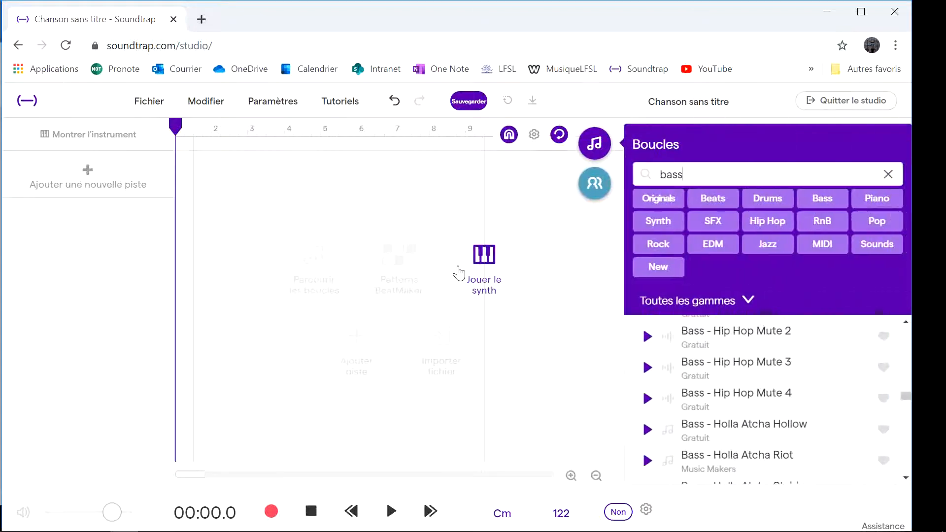
left_click(602, 146)
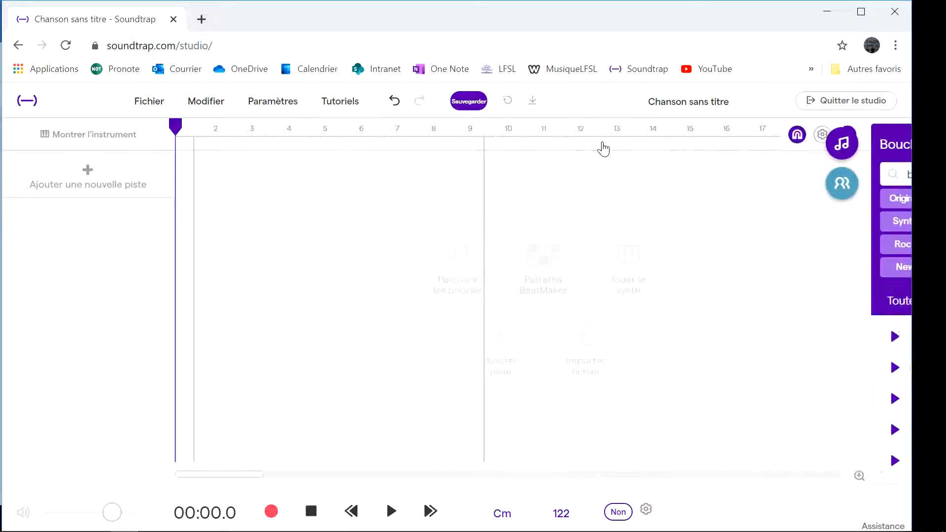
left_click(880, 149)
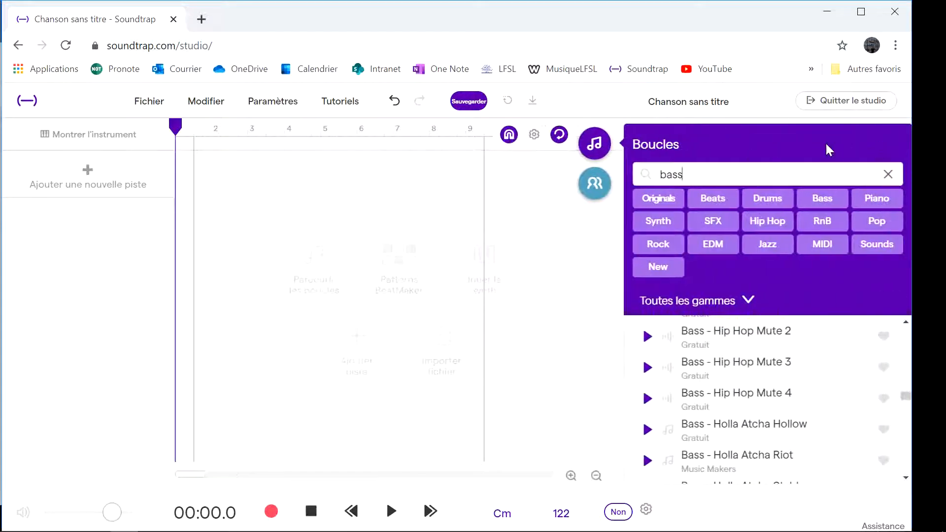
left_click(586, 143)
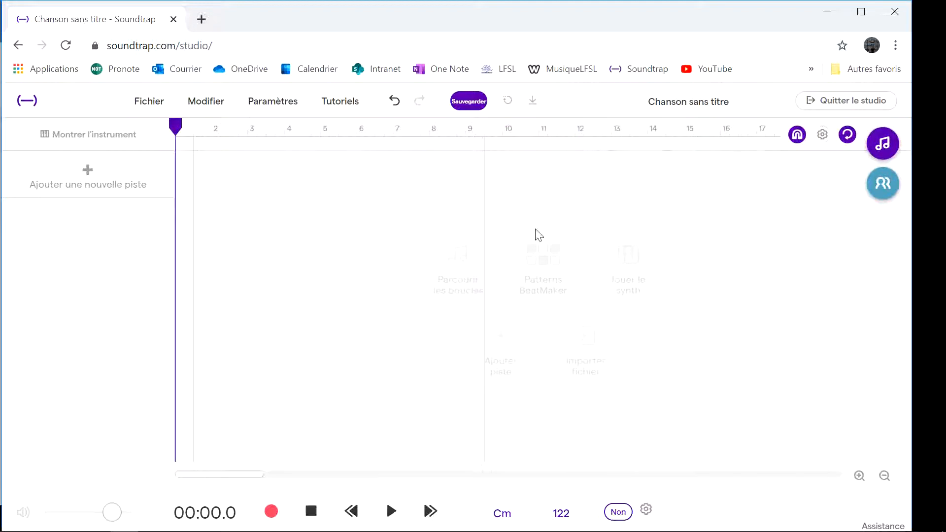
Step: Create a BeatMaker pattern track and place kick hits on steps 1, 5, 9 and 13
left_click(537, 264)
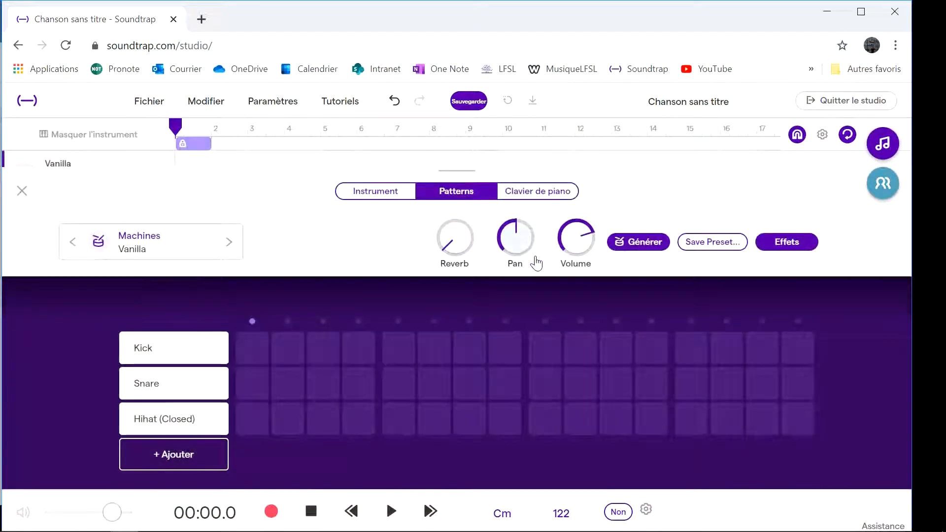
left_click(249, 348)
left_click(392, 345)
left_click(552, 345)
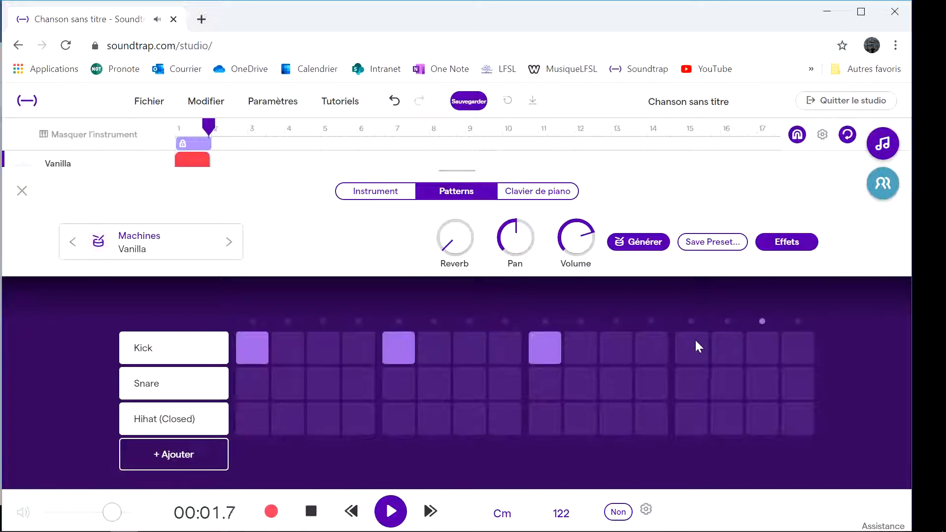
left_click(695, 342)
Step: Place snare hits on steps 5 and 13 of the drum pattern, clearing any misplaced hits
left_click(404, 416)
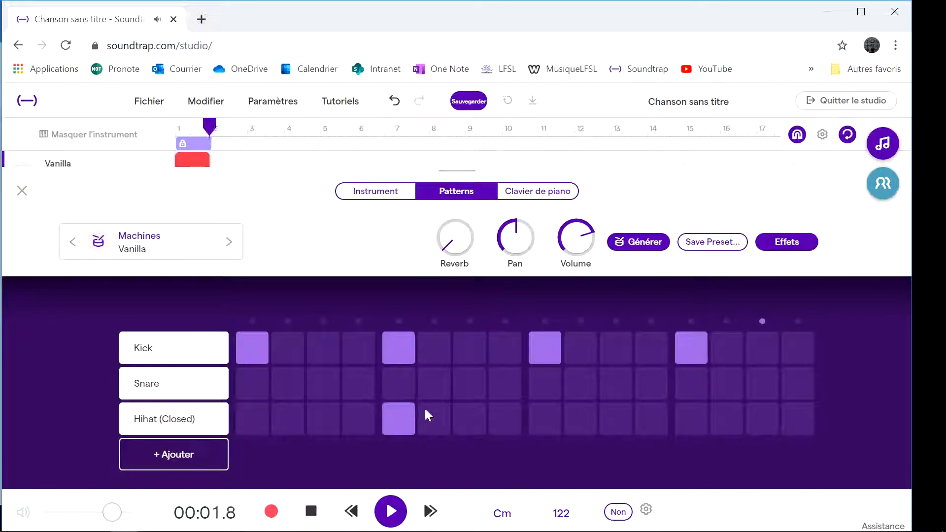
left_click(408, 412)
left_click(402, 382)
left_click(433, 383)
left_click(551, 382)
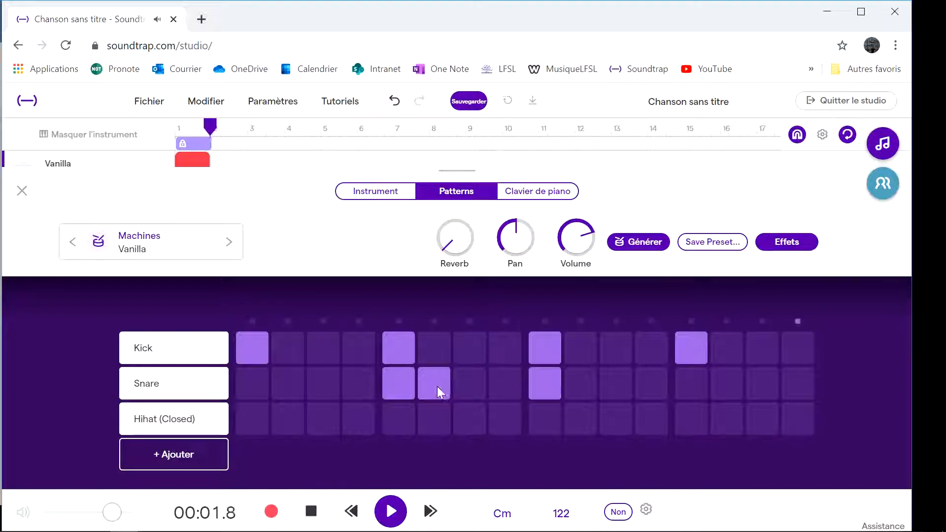
left_click(433, 383)
left_click(544, 383)
left_click(651, 383)
left_click(652, 383)
left_click(691, 384)
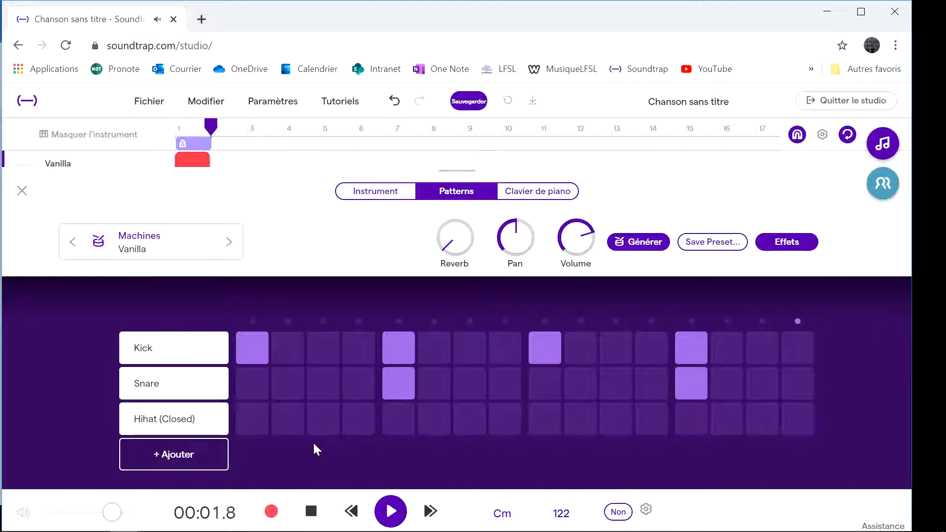
Step: Try closed hi-hat hits on steps 1, 3, 6 and 7 of the drum pattern
left_click(260, 420)
left_click(323, 419)
left_click(479, 419)
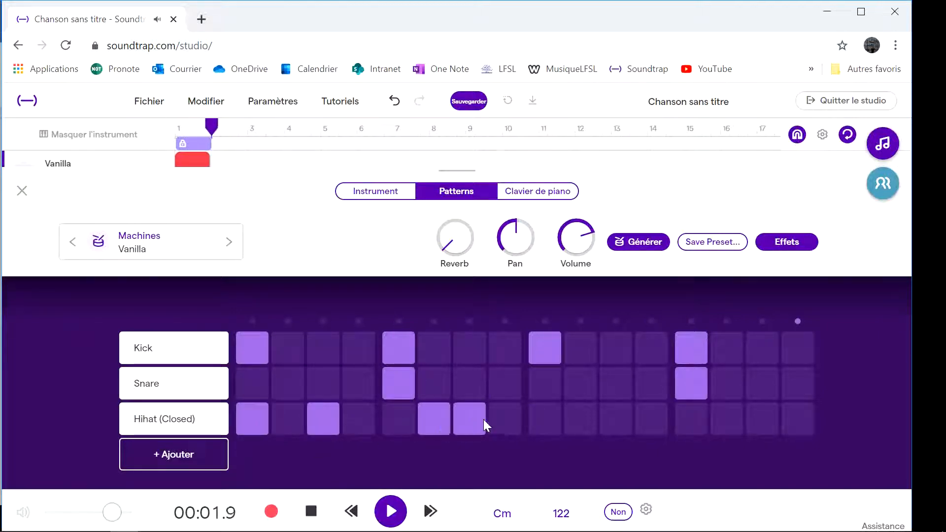
Step: Clear all the hi-hat, kick and snare hits from the drum pattern
left_click(467, 420)
left_click(428, 420)
left_click(323, 419)
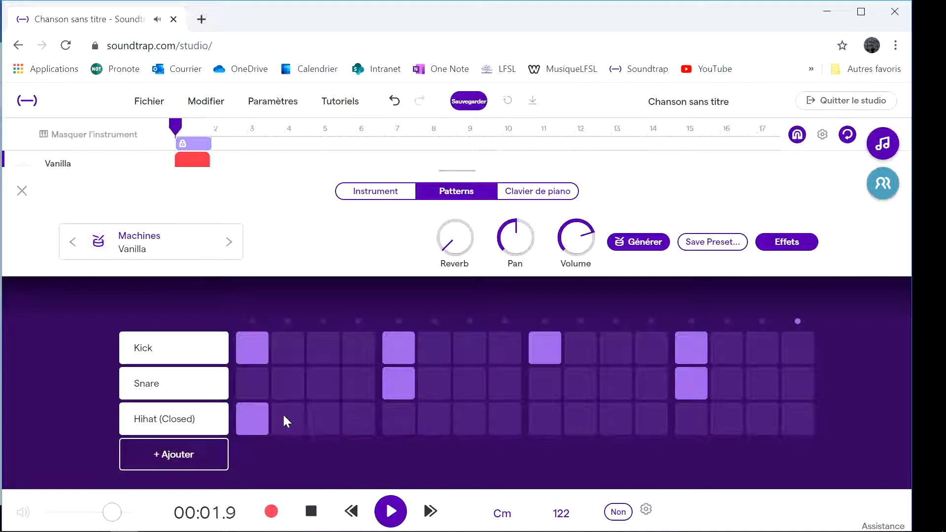
left_click(253, 416)
left_click(252, 369)
left_click(244, 346)
left_click(252, 382)
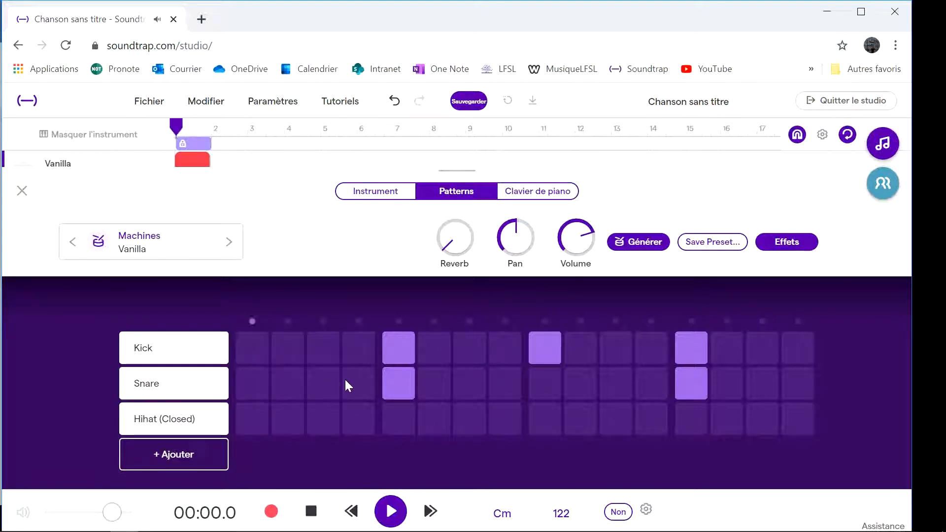
left_click(398, 383)
left_click(696, 375)
left_click(692, 347)
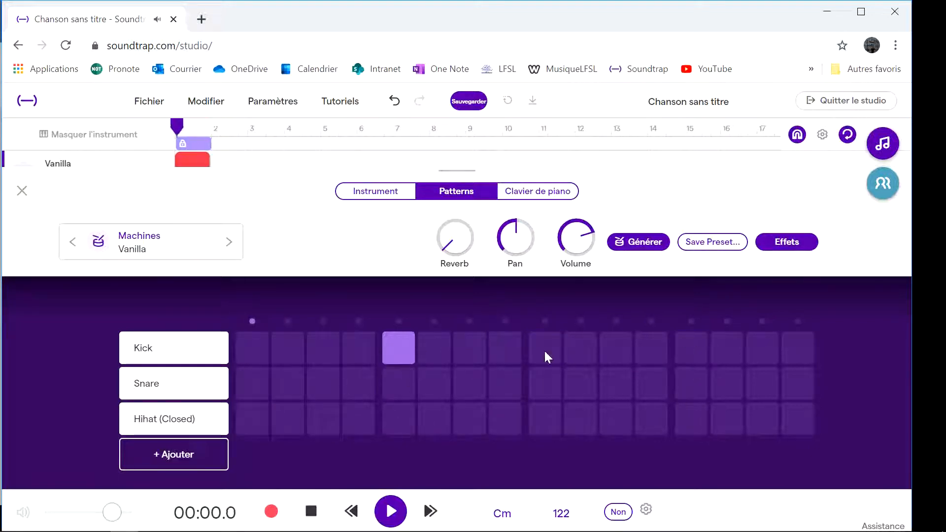
left_click(401, 347)
Step: Stop the playback and delete the Vanilla drum track
left_click(20, 191)
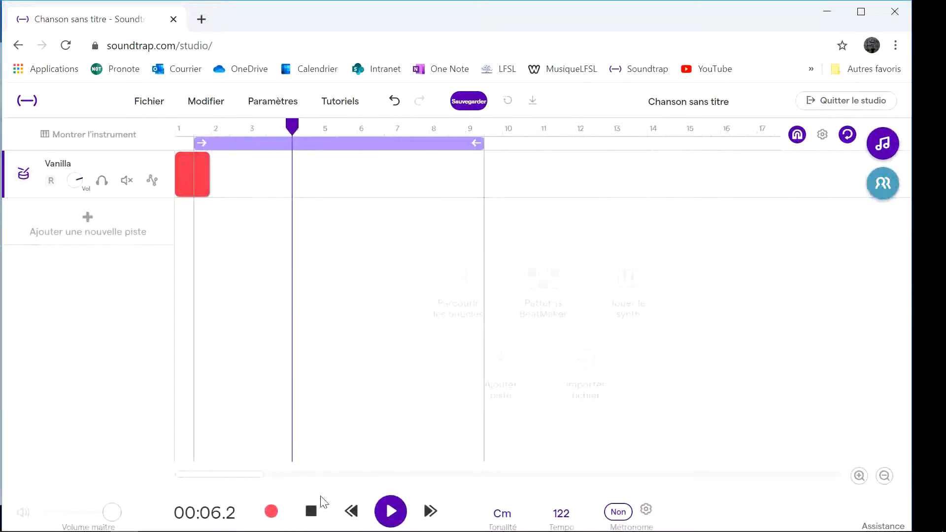
key("space")
right_click(167, 169)
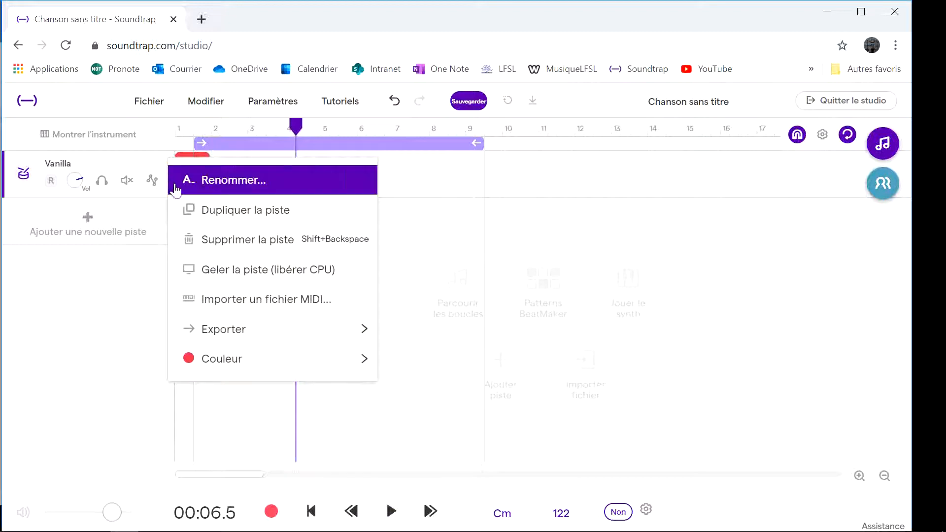
left_click(227, 240)
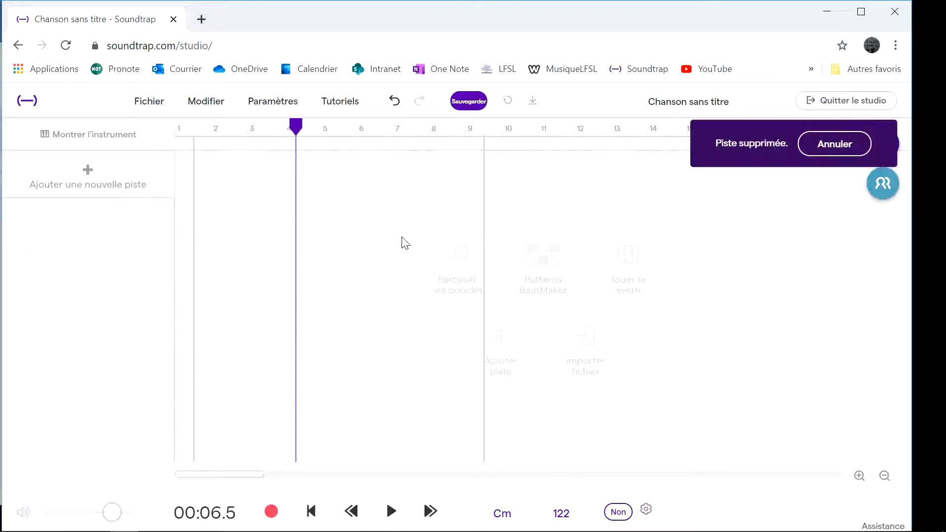
Step: Add a synth track and try out several notes on its virtual keyboard
left_click(627, 276)
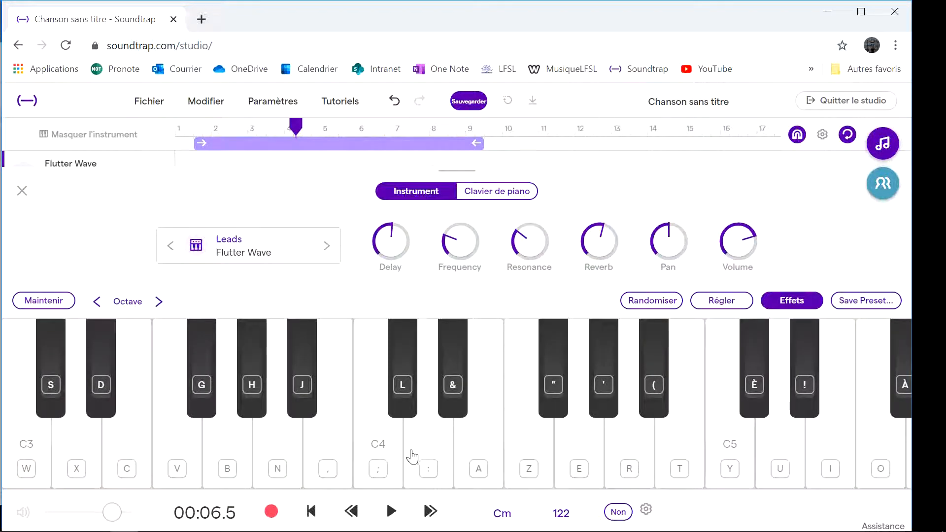
key("g")
key("r")
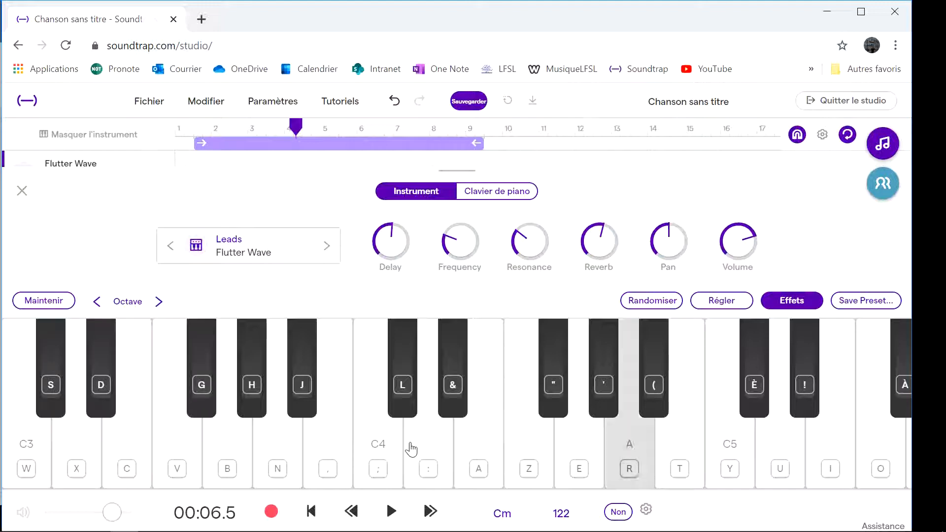
key("t")
key("e")
key("w")
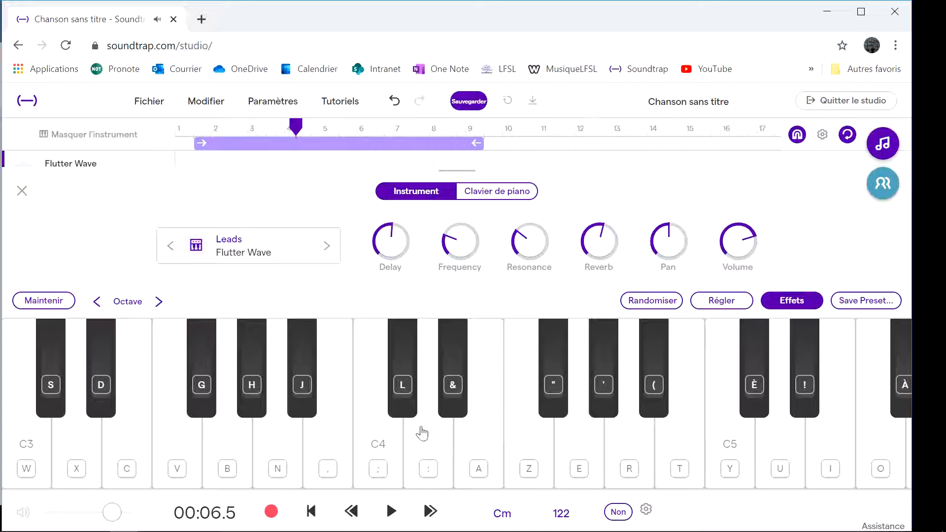
left_click(19, 193)
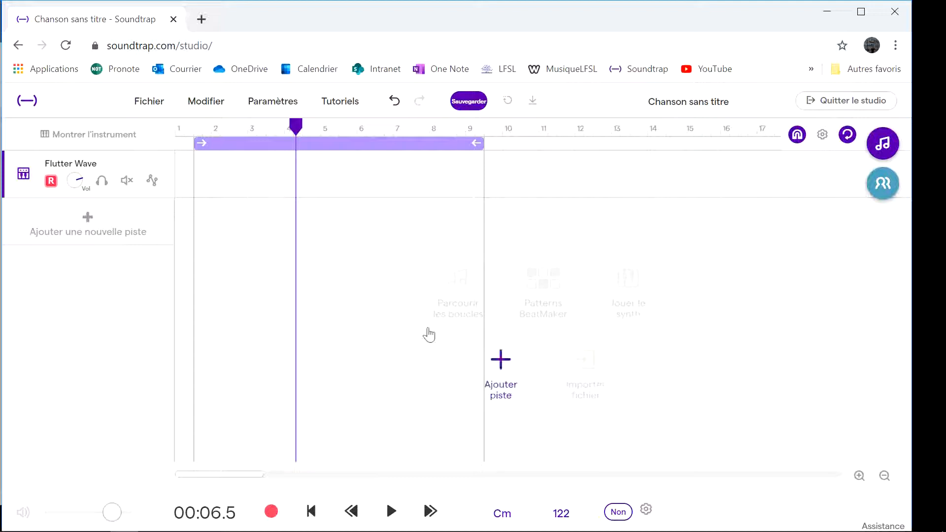
Step: Add a voice and microphone track and review its available input devices, keeping the default RODE NT-USB microphone
left_click(95, 226)
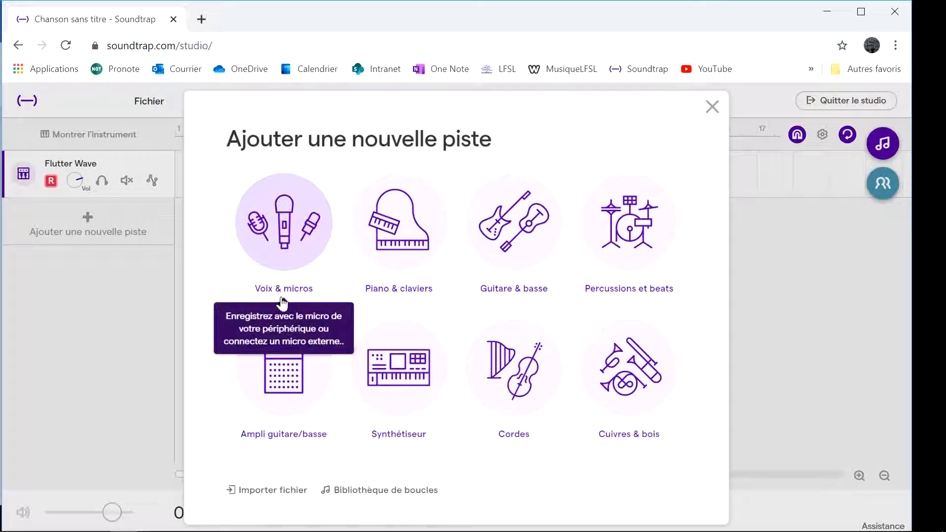
left_click(292, 254)
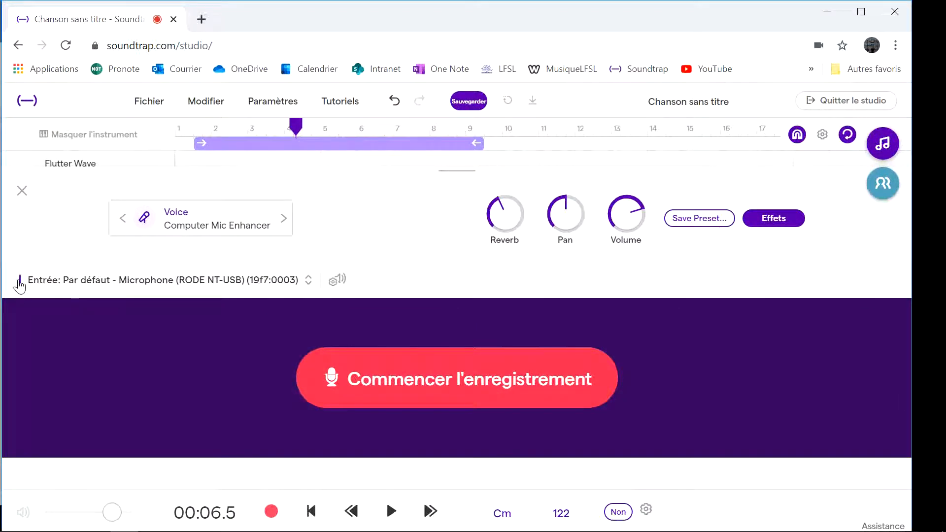
left_click(309, 281)
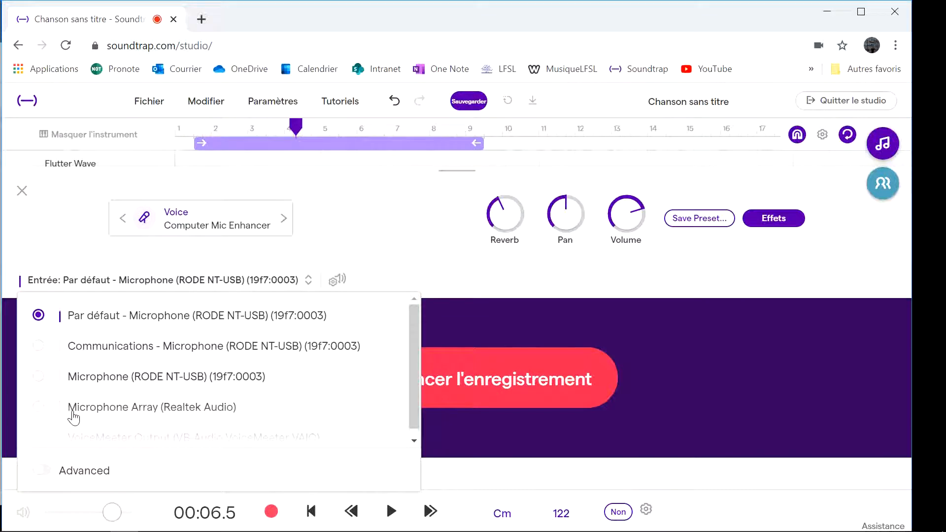
left_click(373, 245)
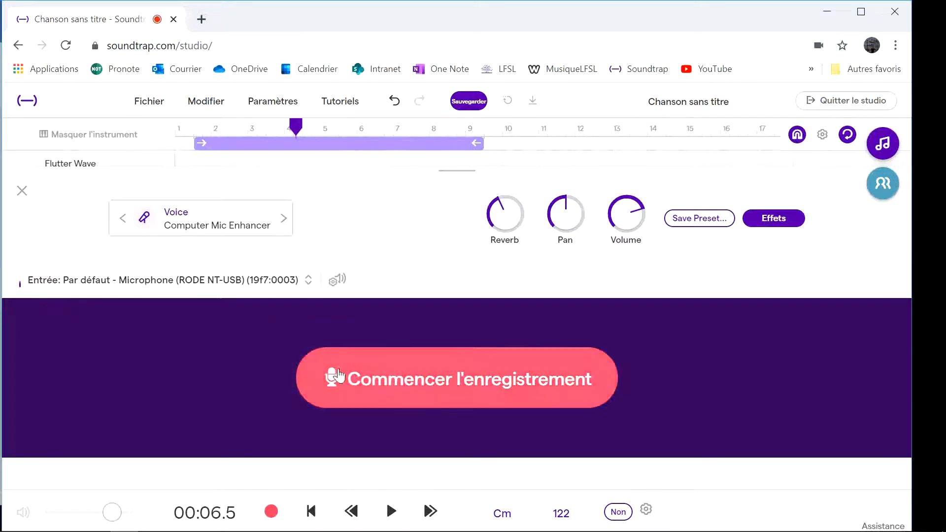
Step: Record a short voice take on the microphone track and close the instrument view
left_click(427, 378)
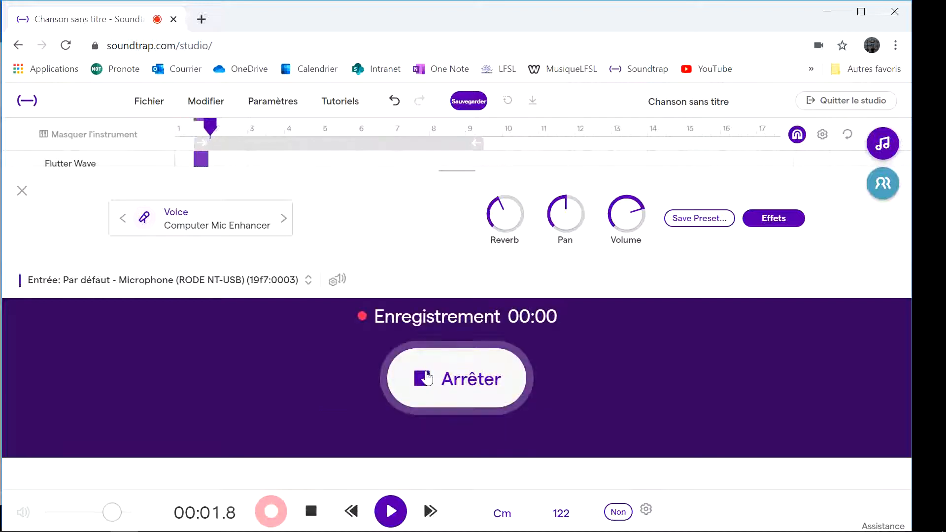
left_click(468, 387)
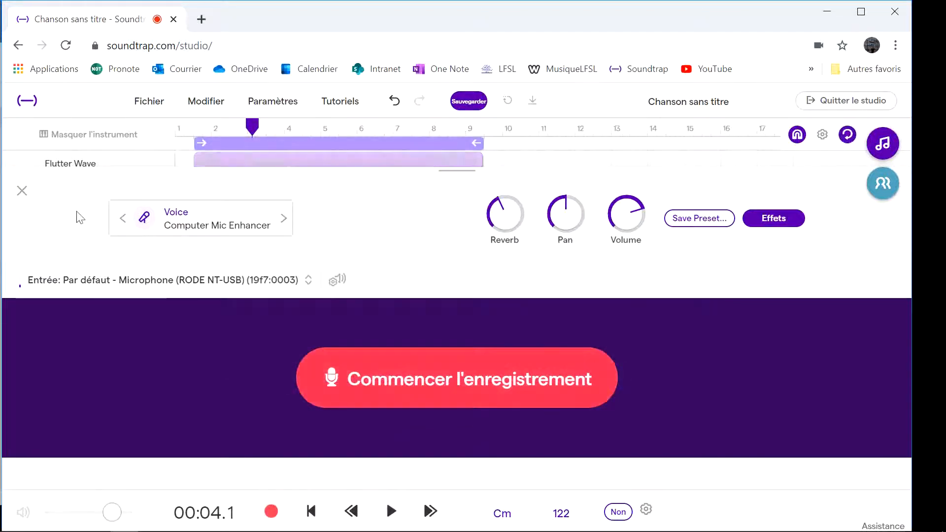
left_click(21, 191)
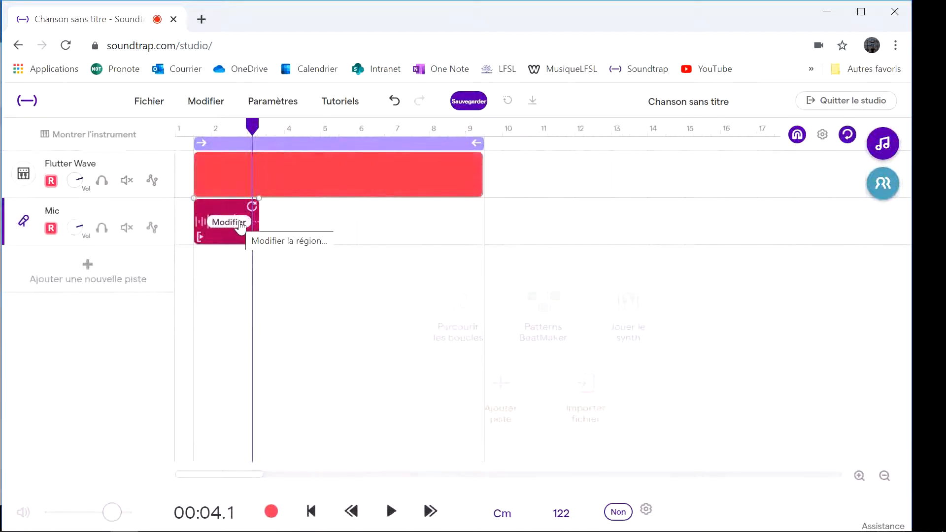
Step: Play back the voice recording from the start of the song, then stop it
left_click(209, 127)
left_click(390, 511)
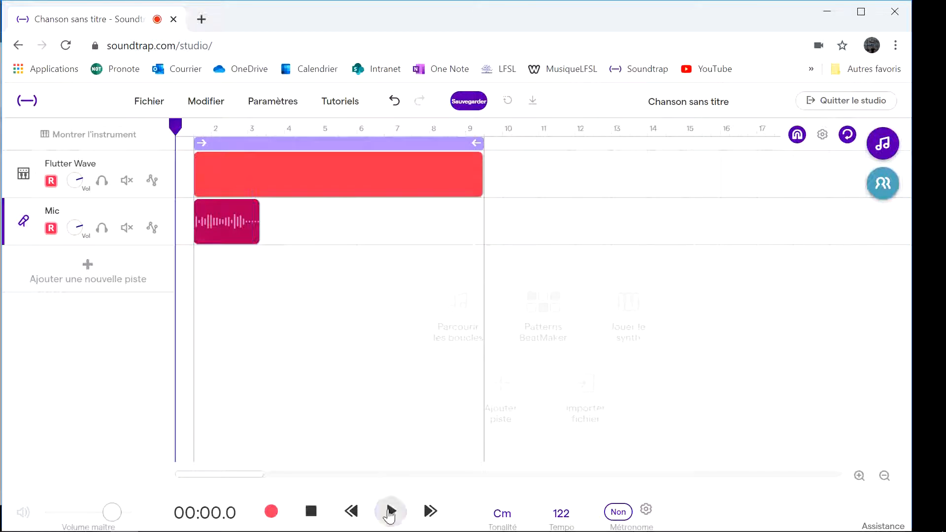
left_click(390, 511)
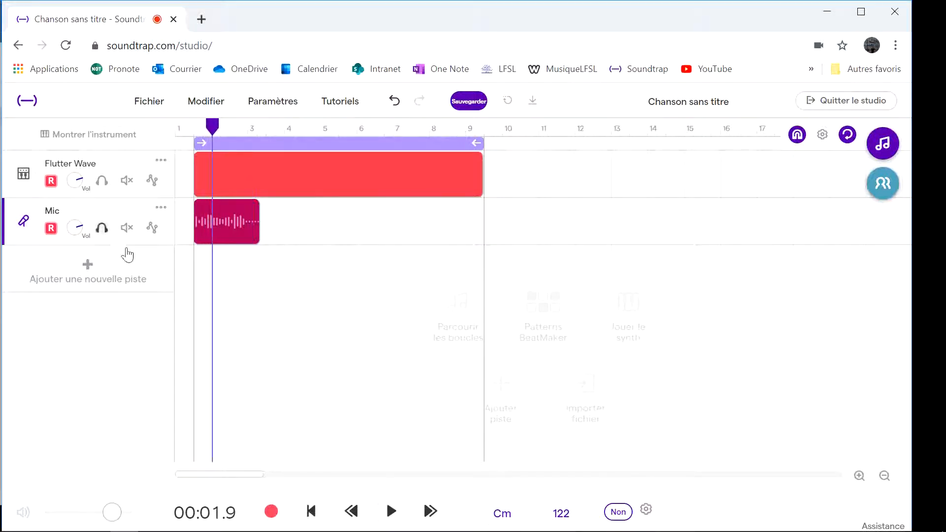
Step: Add a piano and keyboards track to the song and close its instrument view
left_click(85, 269)
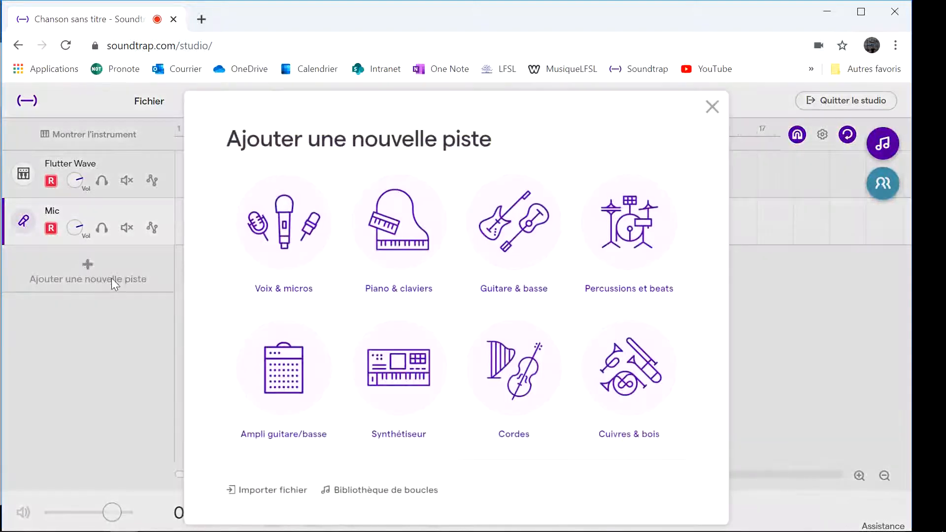
left_click(407, 219)
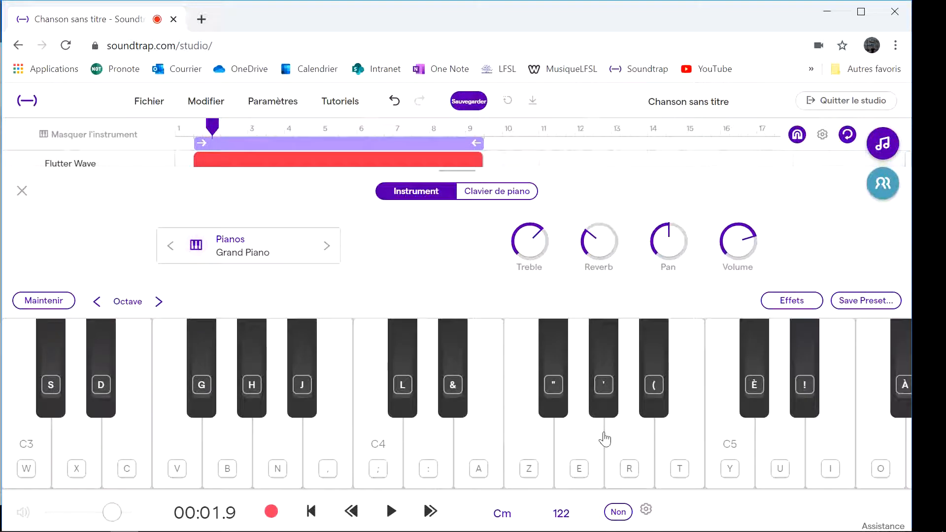
left_click(20, 193)
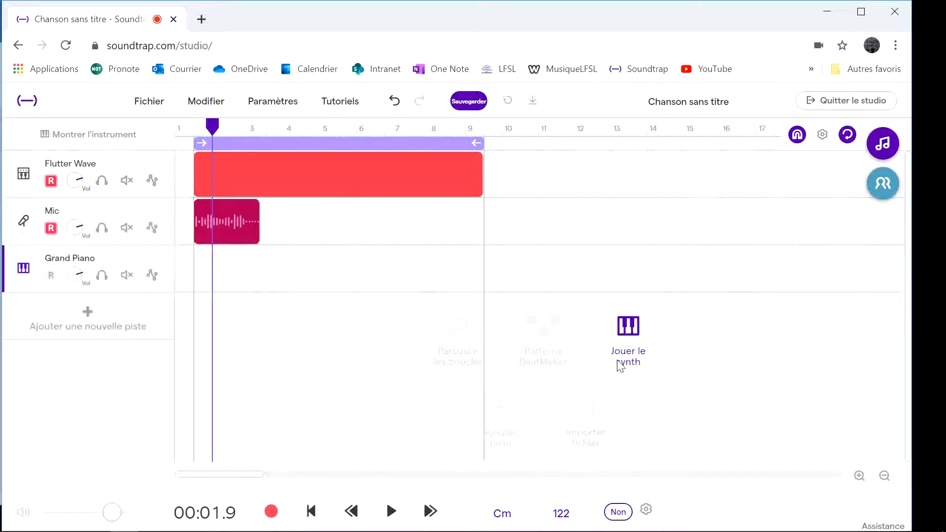
Step: Add a guitar and bass track, sound a run of notes on its virtual keyboard, and close the instrument view
left_click(92, 312)
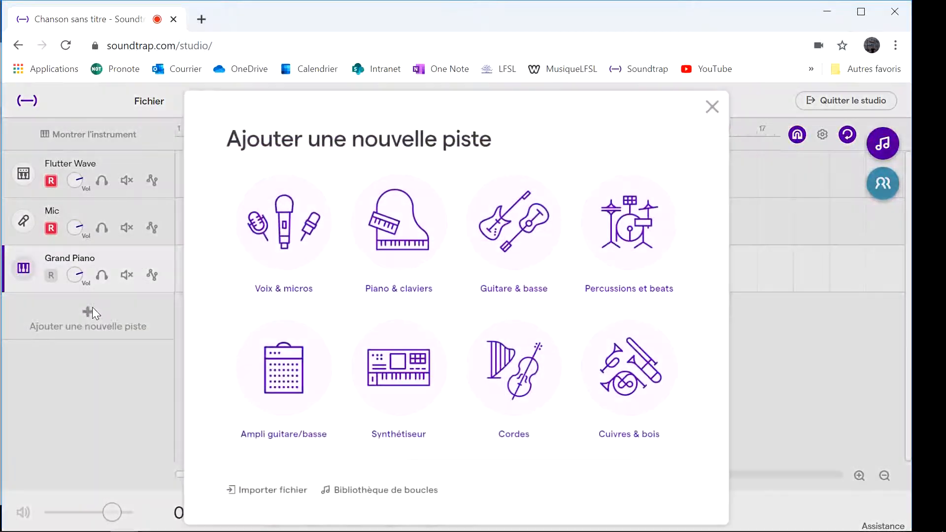
left_click(542, 225)
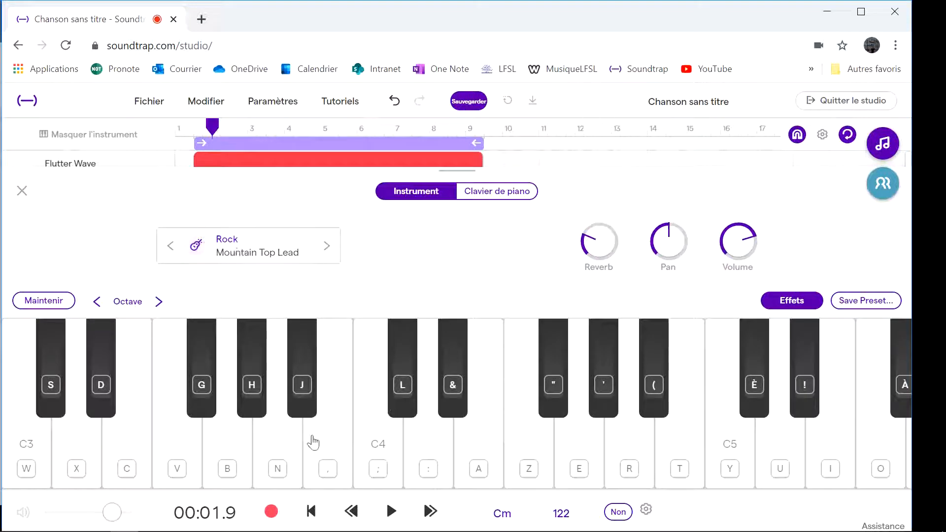
left_click_drag(209, 448, 580, 444)
left_click(24, 197)
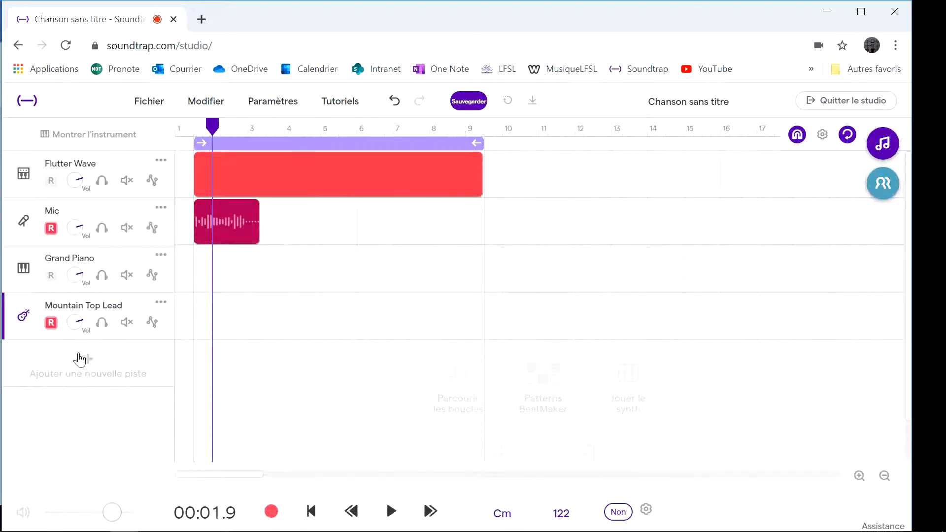
Step: Add a percussion and beats track, try out Kick and Snare hits in its pattern grid, and close the view
left_click(96, 362)
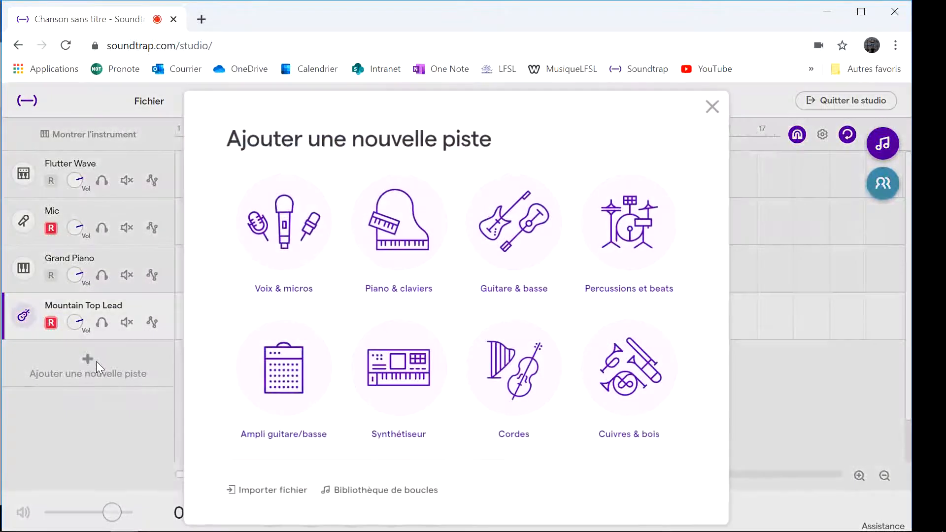
left_click(643, 222)
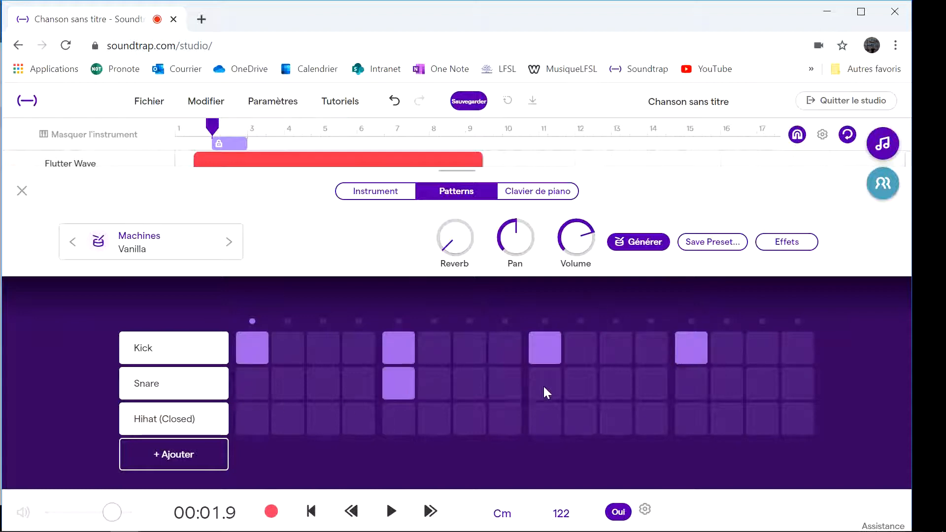
left_click(414, 390)
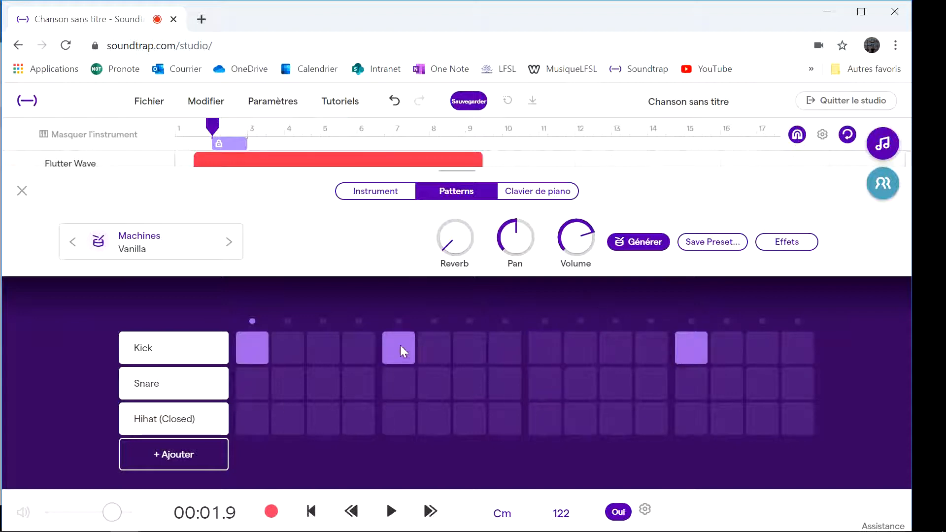
left_click(21, 191)
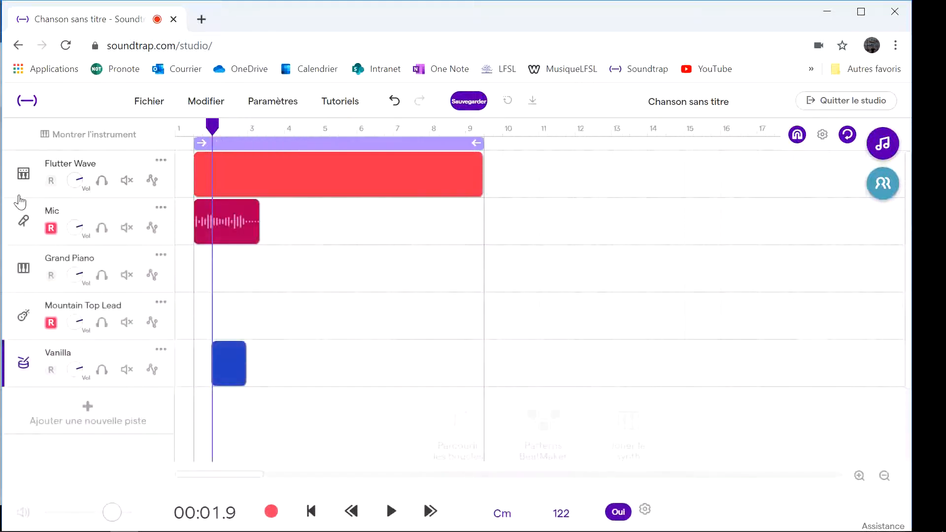
Step: Add a guitar/bass amp track and close its amp and effects view
left_click(98, 402)
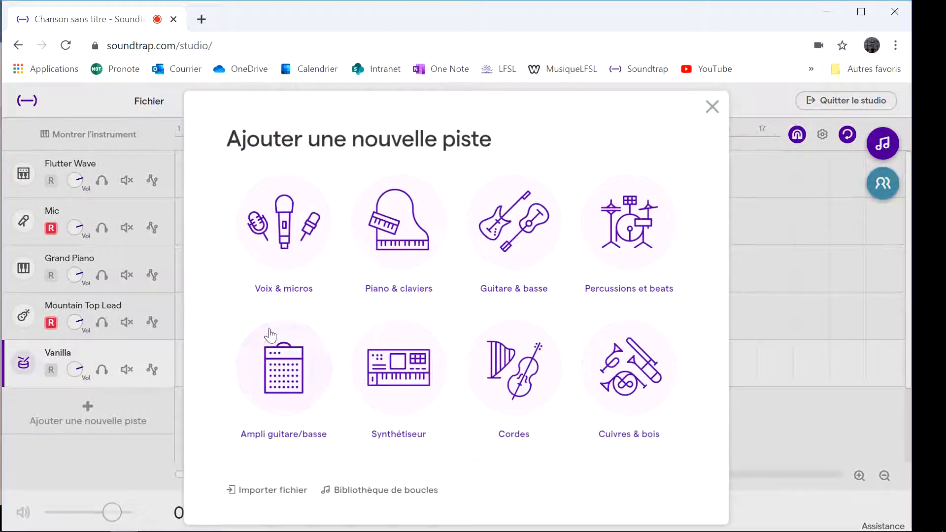
left_click(289, 360)
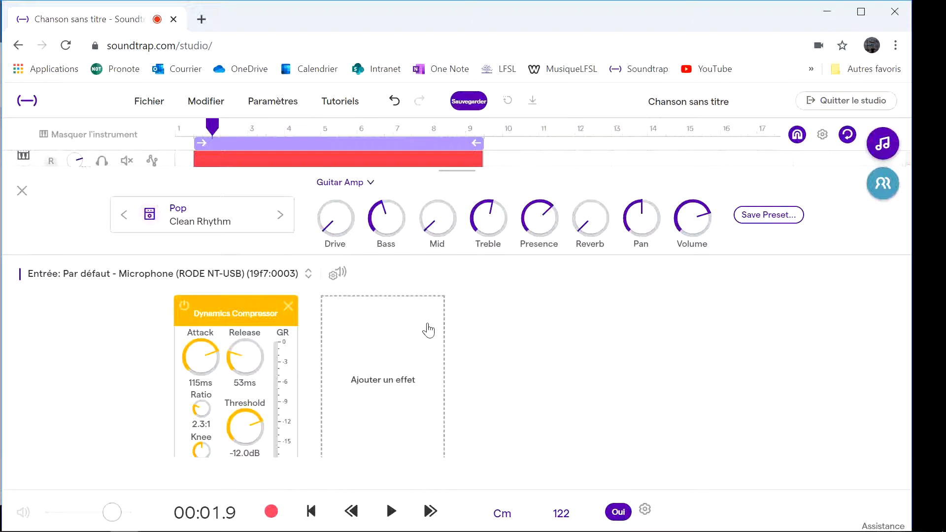
left_click(20, 193)
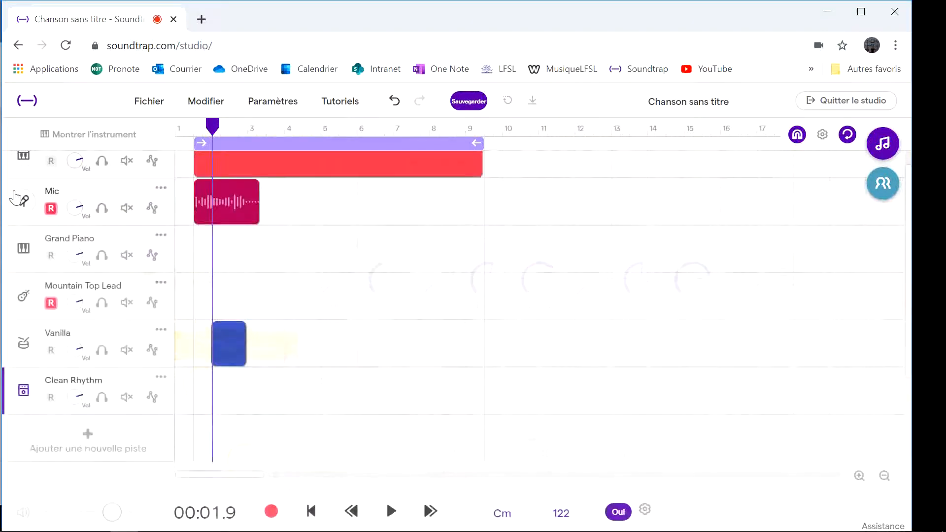
Step: Delete the Clean Rhythm, Vanilla, Mountain Top Lead and Grand Piano tracks
left_click(161, 378)
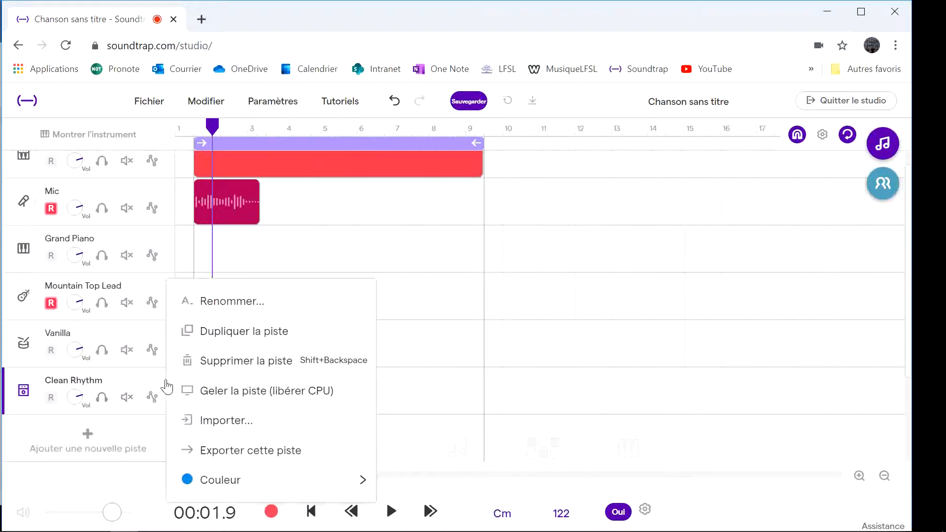
left_click(227, 358)
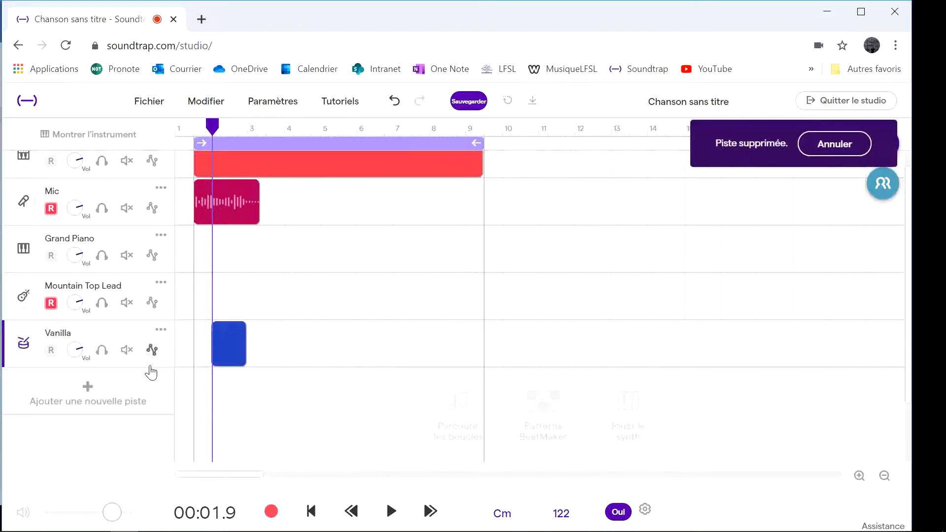
left_click(162, 329)
left_click(206, 359)
left_click(160, 283)
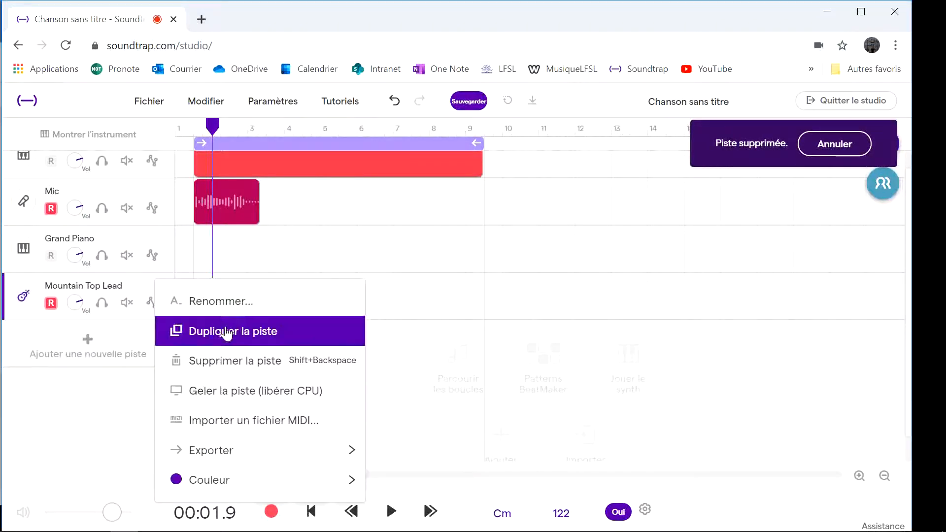
left_click(206, 359)
left_click(160, 257)
left_click(201, 333)
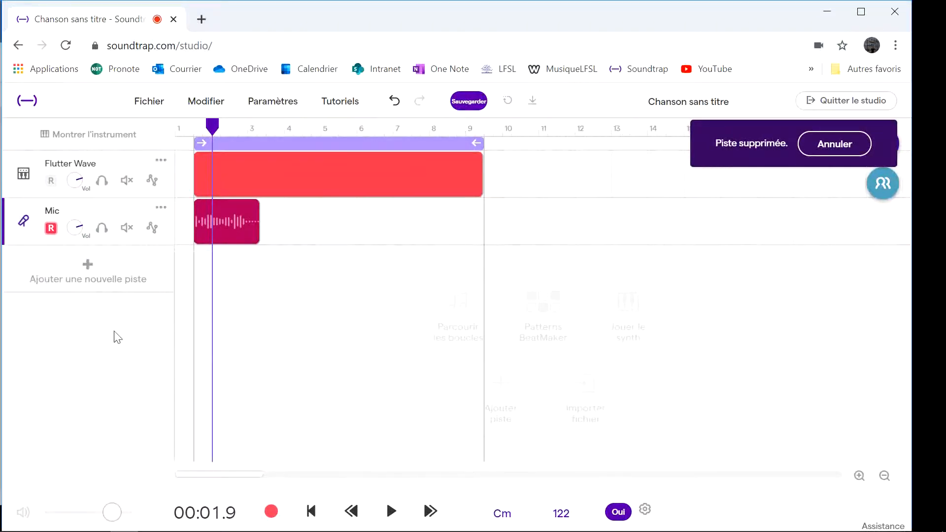
Step: Add a synthesizer track below the Mic track and close its instrument view
left_click(85, 286)
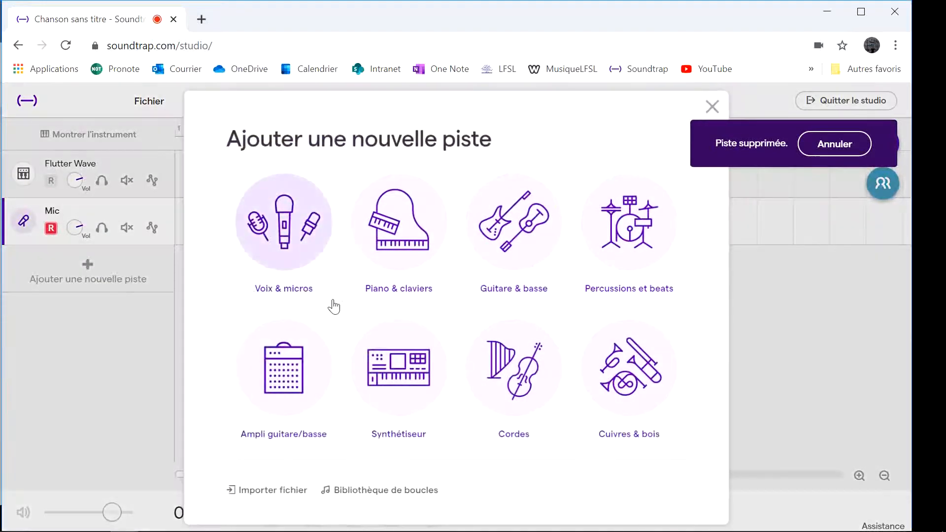
left_click(406, 367)
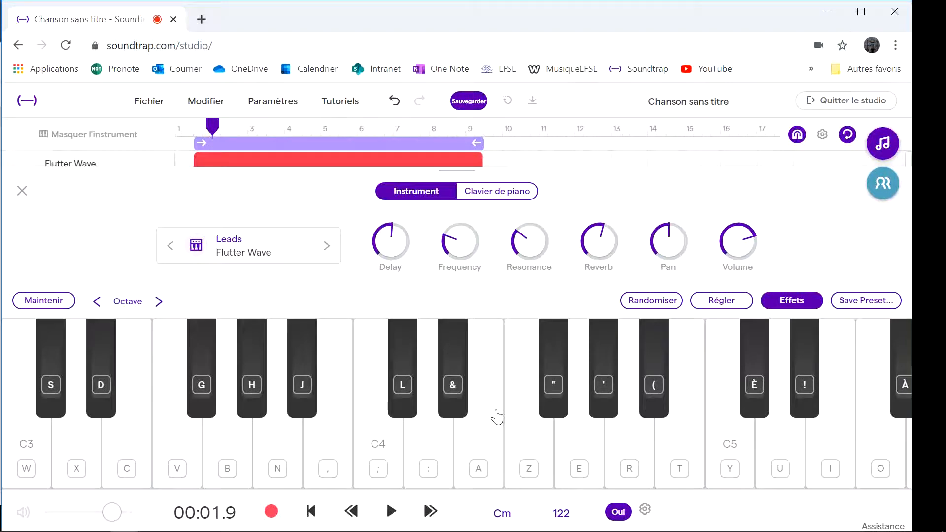
left_click(23, 191)
Step: Add a strings track to the song and close its instrument view
left_click(88, 318)
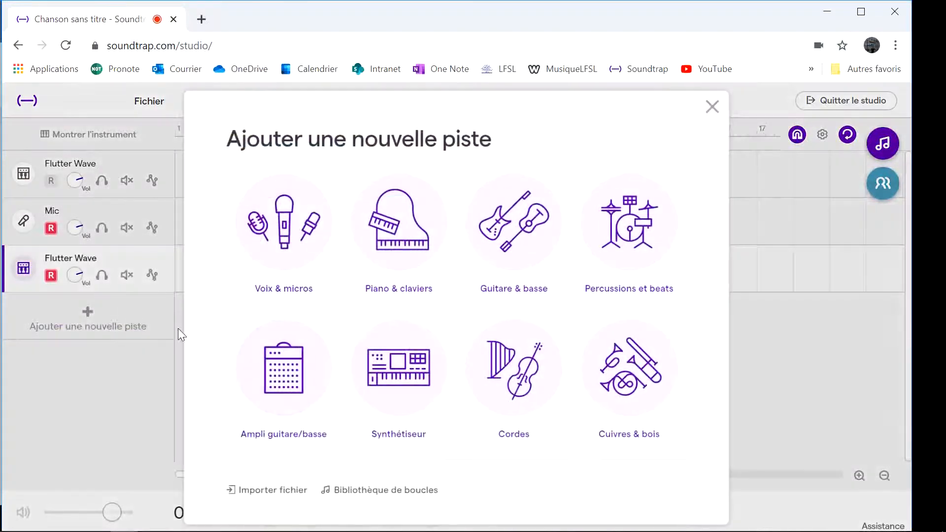
left_click(525, 350)
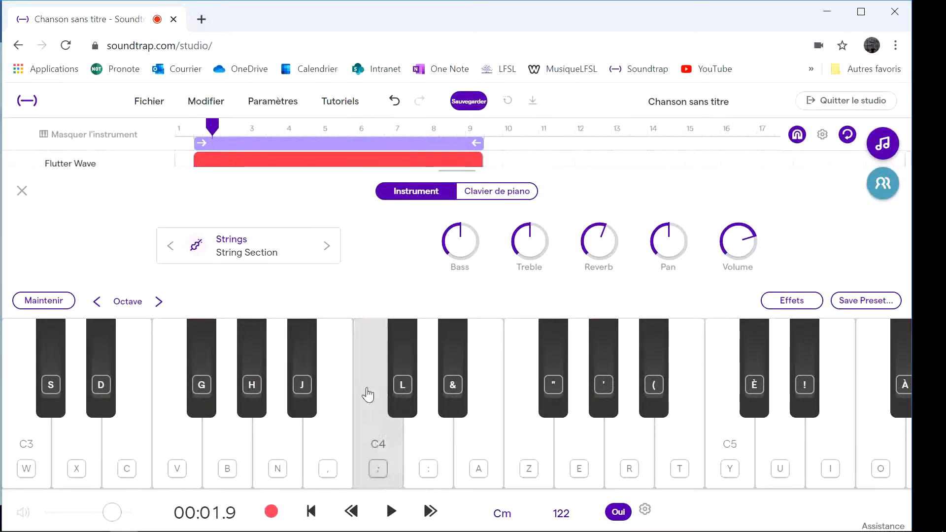
left_click(21, 192)
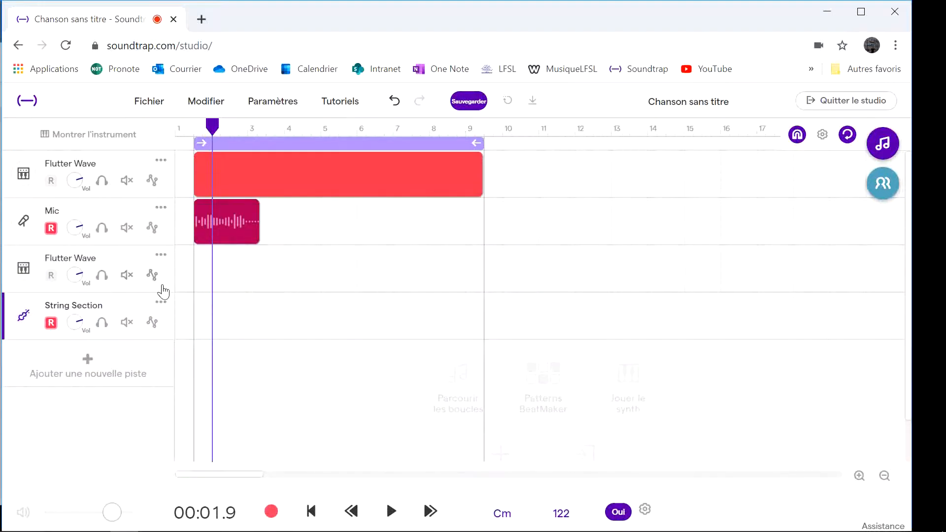
Step: Add a brass and woodwinds track to the song and close its instrument view
left_click(97, 358)
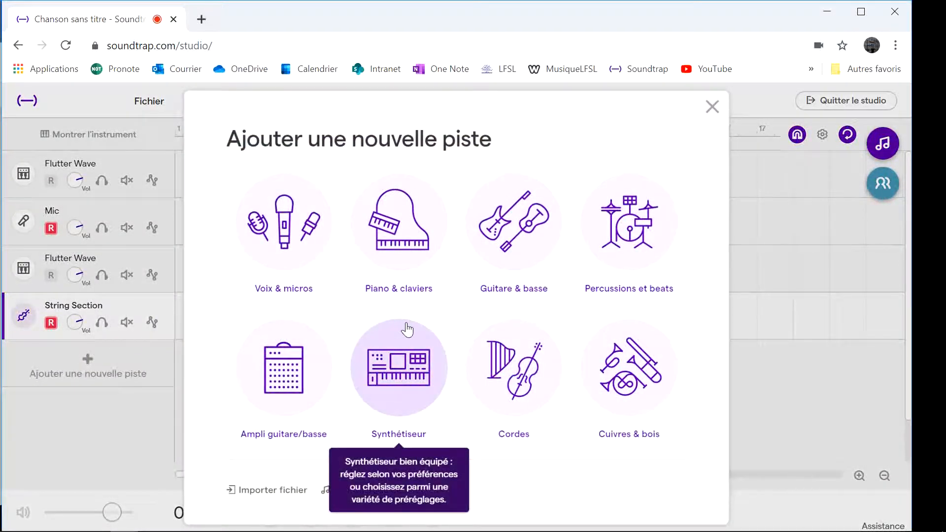
left_click(640, 379)
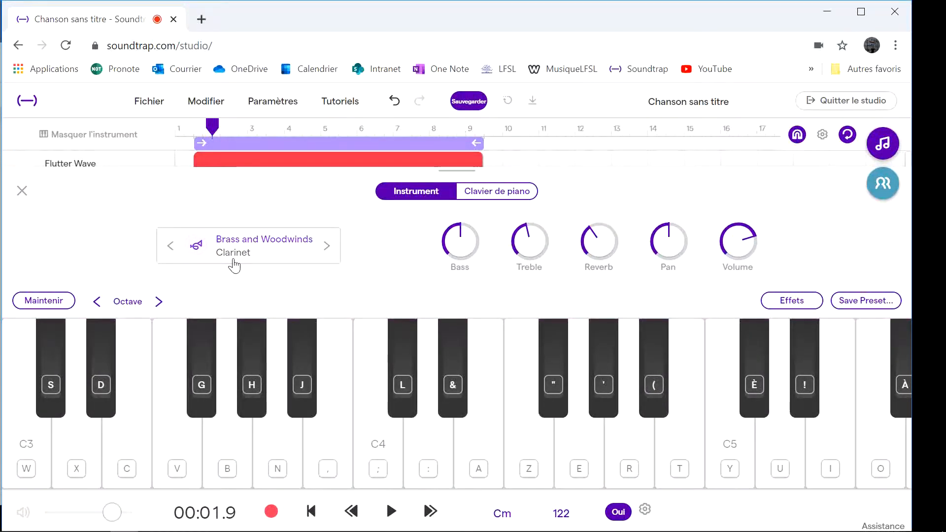
left_click(21, 191)
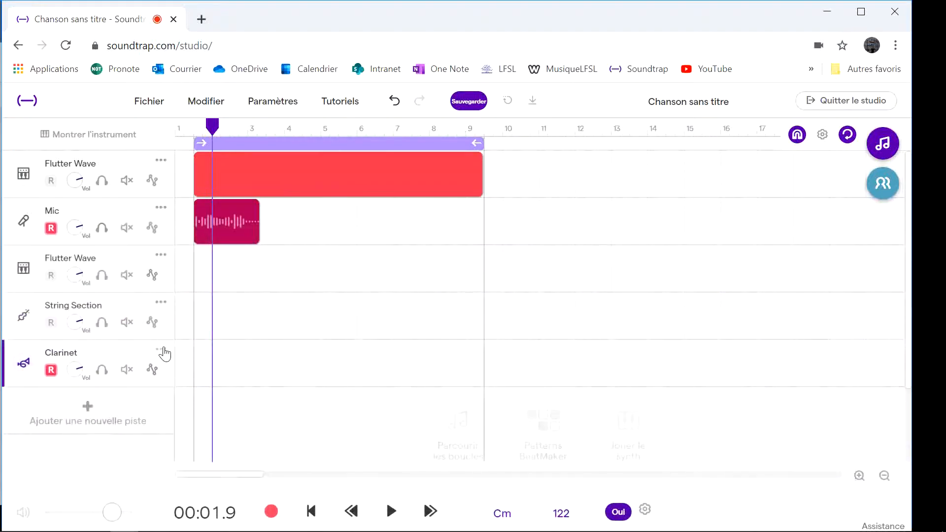
Step: Delete the Clarinet, String Section and empty Flutter Wave tracks
left_click(161, 351)
left_click(241, 360)
left_click(162, 304)
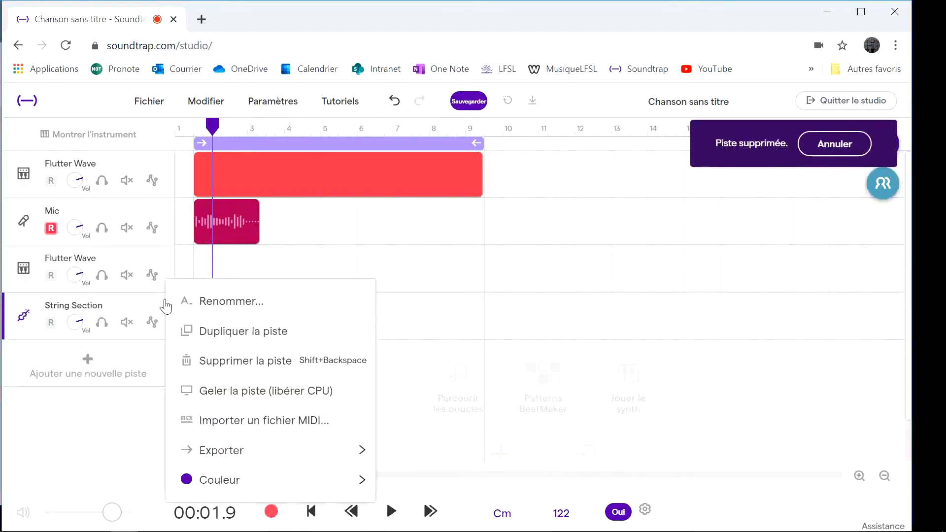
left_click(194, 358)
left_click(156, 269)
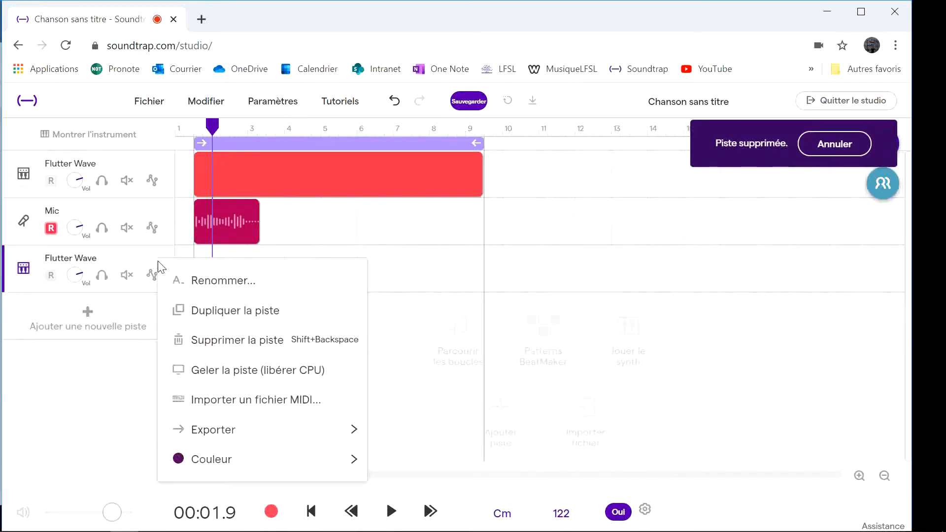
left_click(178, 339)
Step: Delete the Mic track and the remaining Flutter Wave track with its red region to empty the song
left_click(162, 220)
left_click(214, 290)
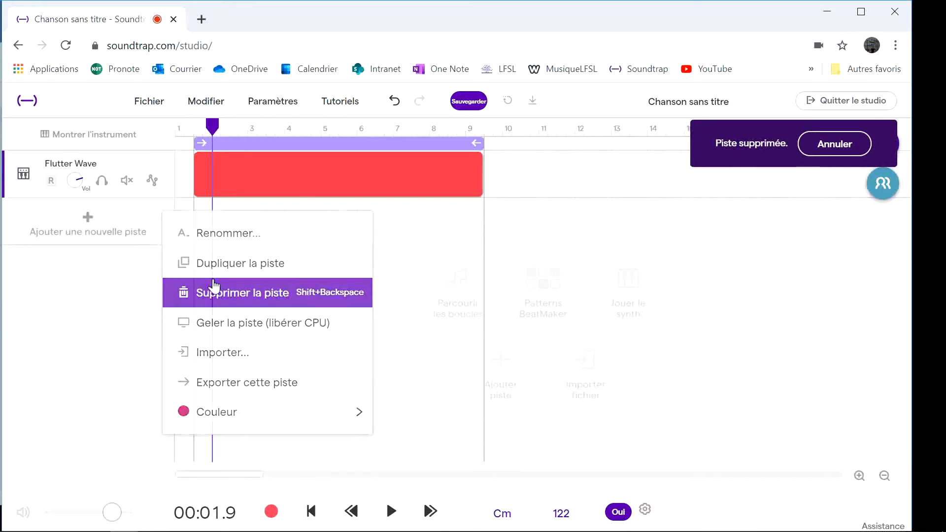
left_click(158, 161)
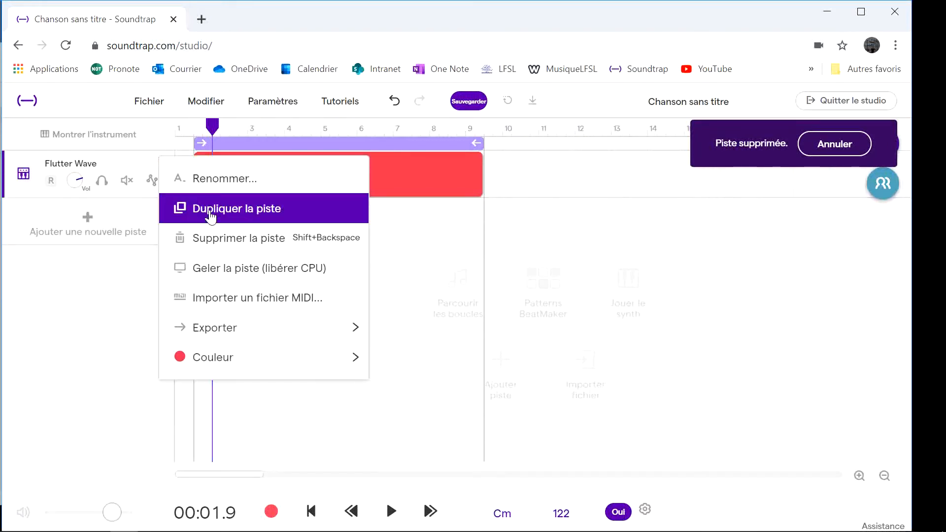
left_click(223, 238)
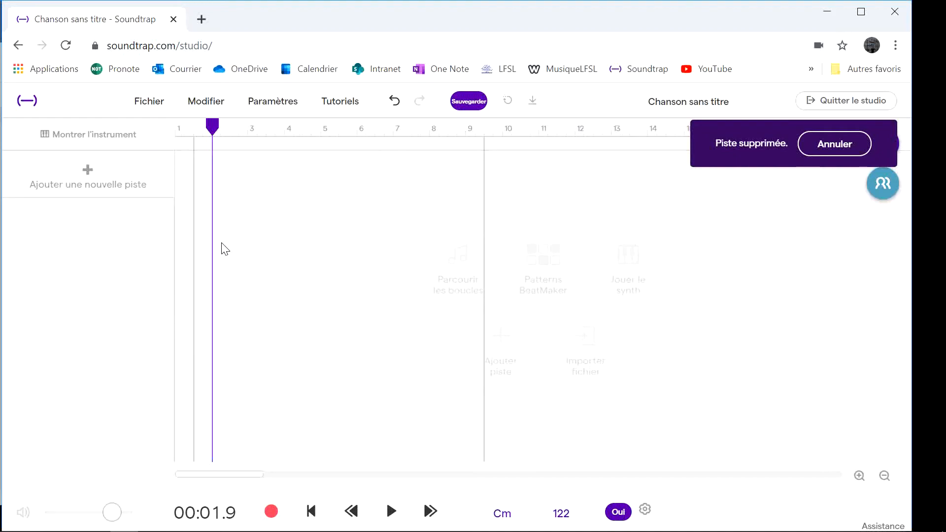